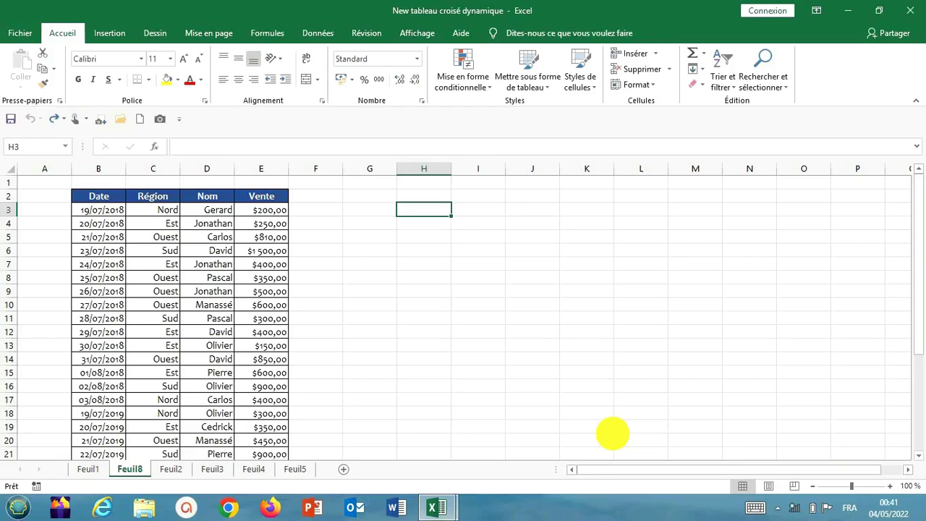
Sort the sales table by the Région column from A to Z
click(611, 437)
click(161, 232)
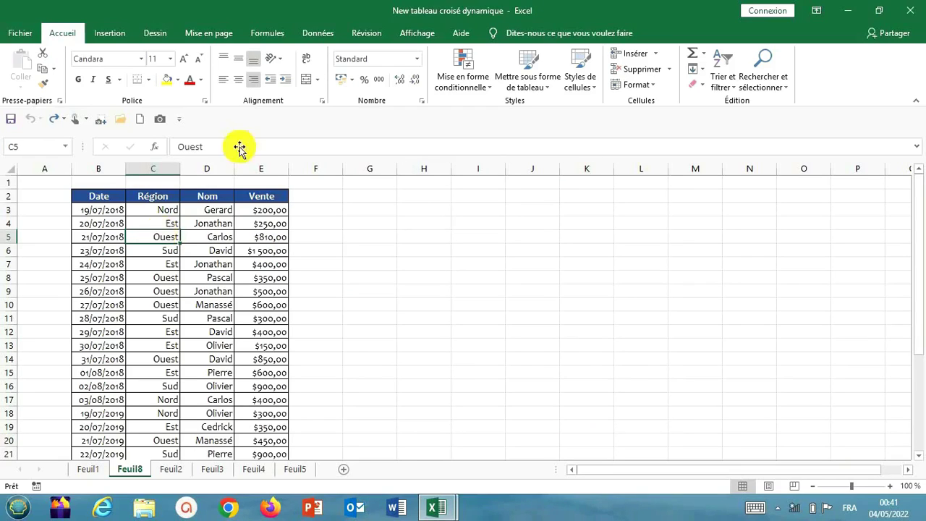
click(734, 93)
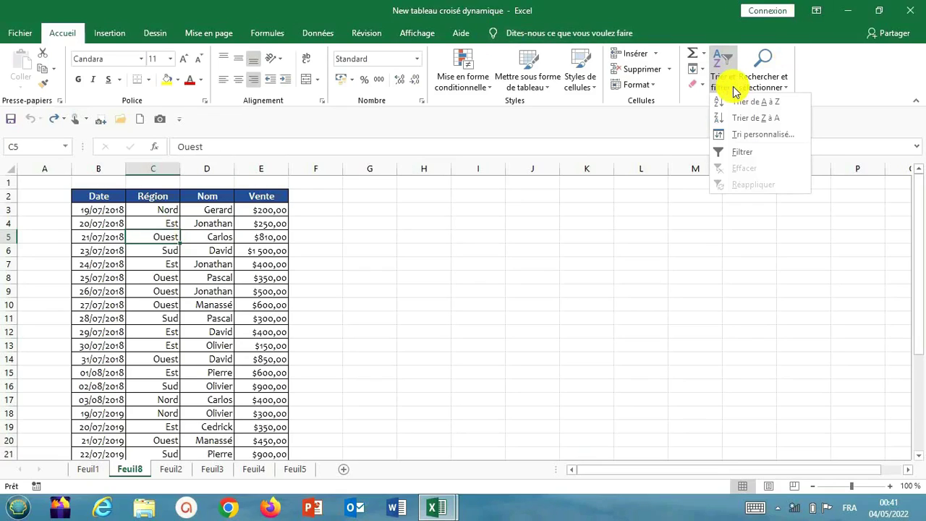
click(756, 102)
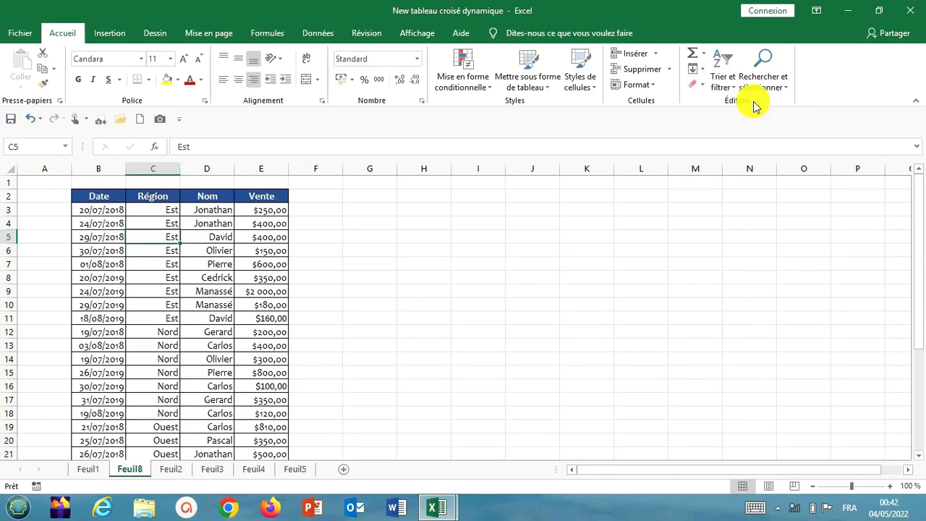
Review the sorted Région column down to the end of the table and back up to the header
key(Down)
key(Down)
key(Down)
key(Down)
key(Down)
key(Down)
key(Down)
key(Down)
key(Down)
key(Down)
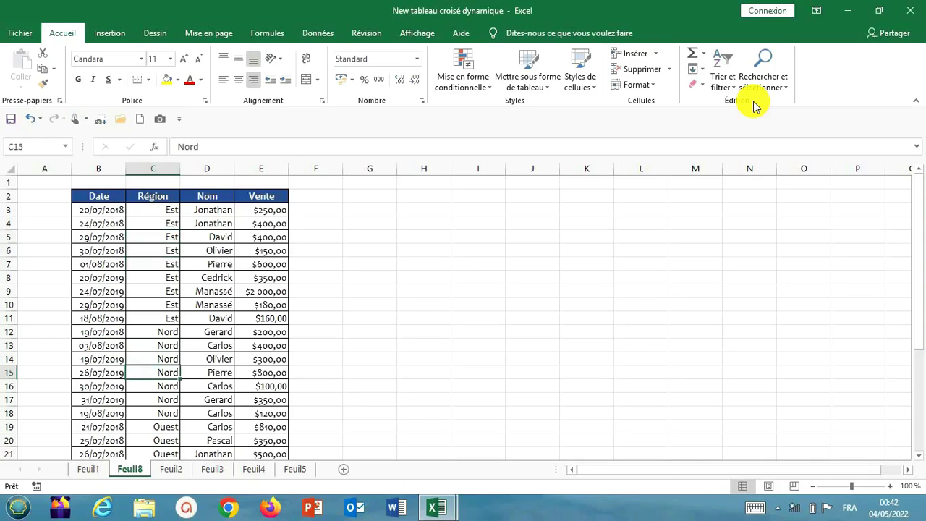
key(Down)
key(Down)
key(Down)
key(Down)
key(Down)
key(Down)
key(Down)
key(Down)
key(Down)
key(Down)
key(Down)
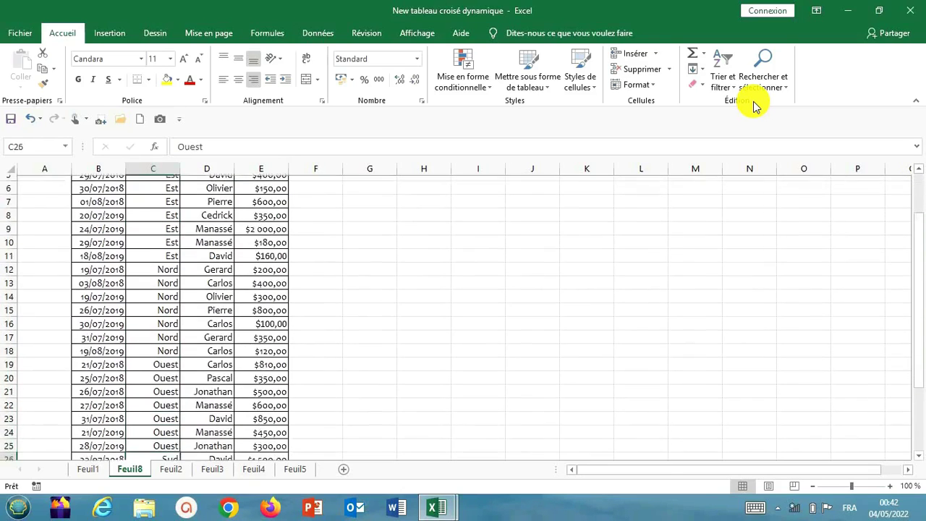
key(Down)
key(Down)
key(Down)
key(Down)
key(Down)
key(Down)
key(Down)
key(Down)
key(Down)
key(Down)
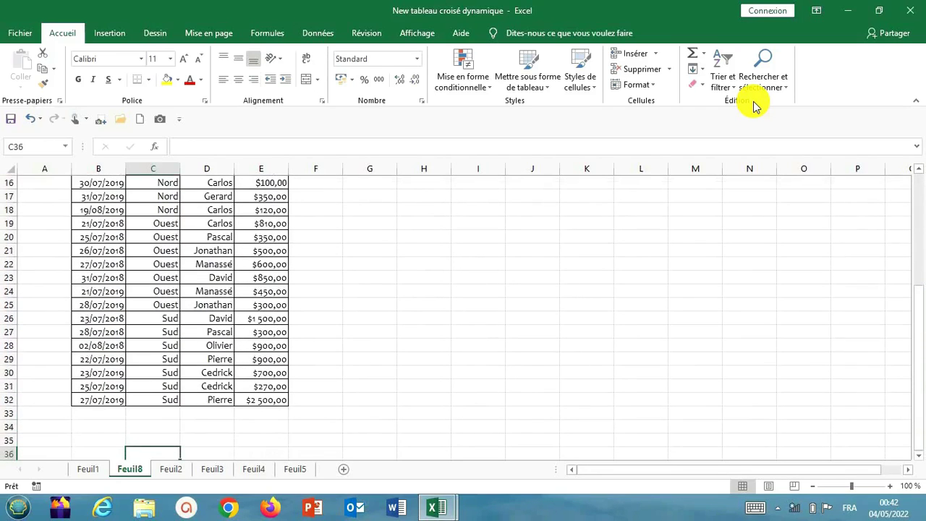
key(Up)
key(Up)
key(Up)
key(Up)
key(Up)
key(Up)
key(Up)
key(Up)
key(Up)
key(Up)
key(Up)
key(Up)
key(Up)
key(Up)
key(Up)
key(Up)
key(Up)
key(Up)
key(Up)
key(Up)
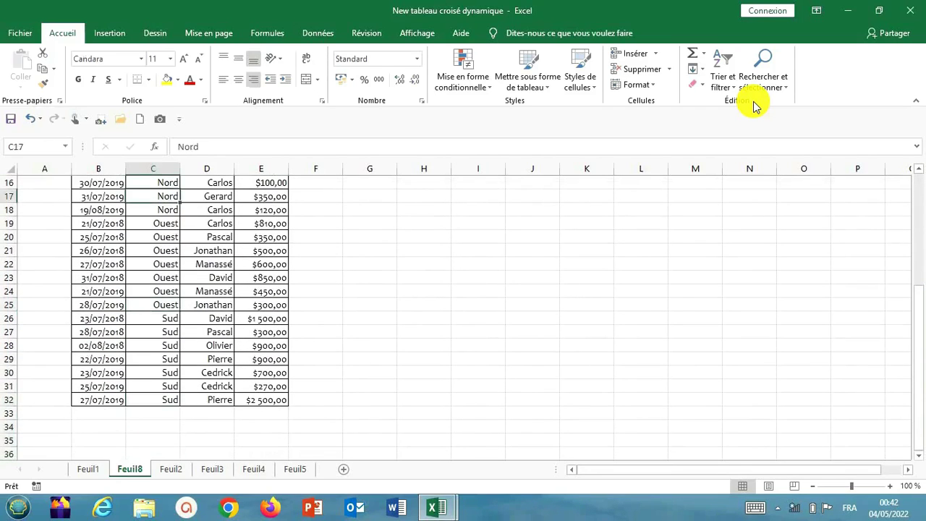
key(Up)
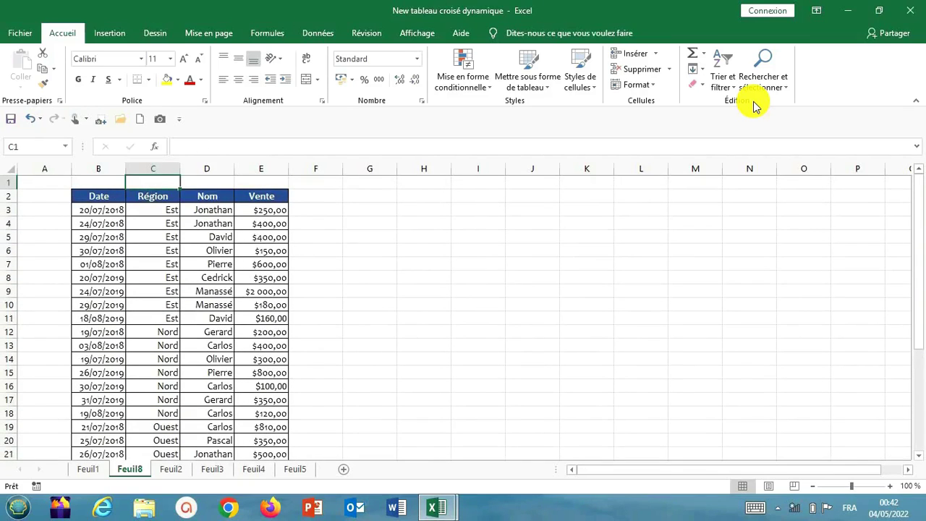
Add subtotals to the sales table that sum Vente (Somme) at each change of Région
click(173, 266)
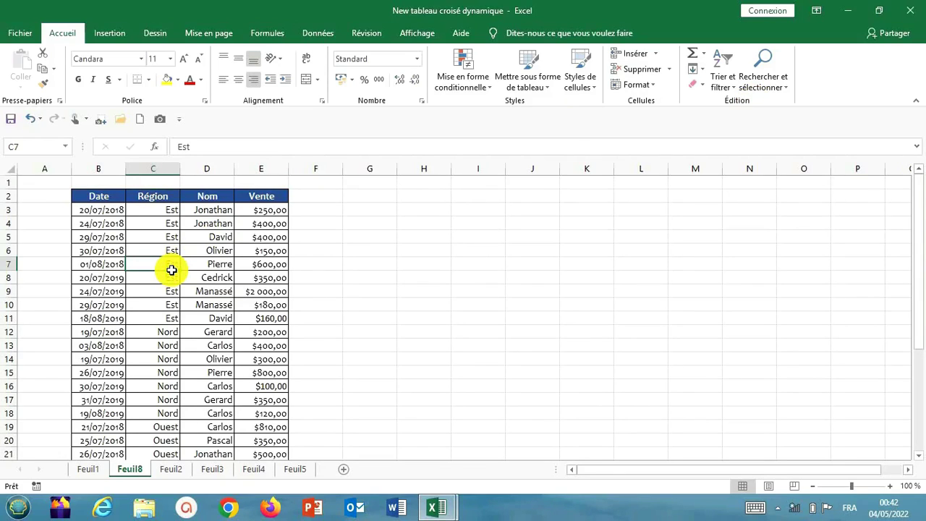
click(321, 34)
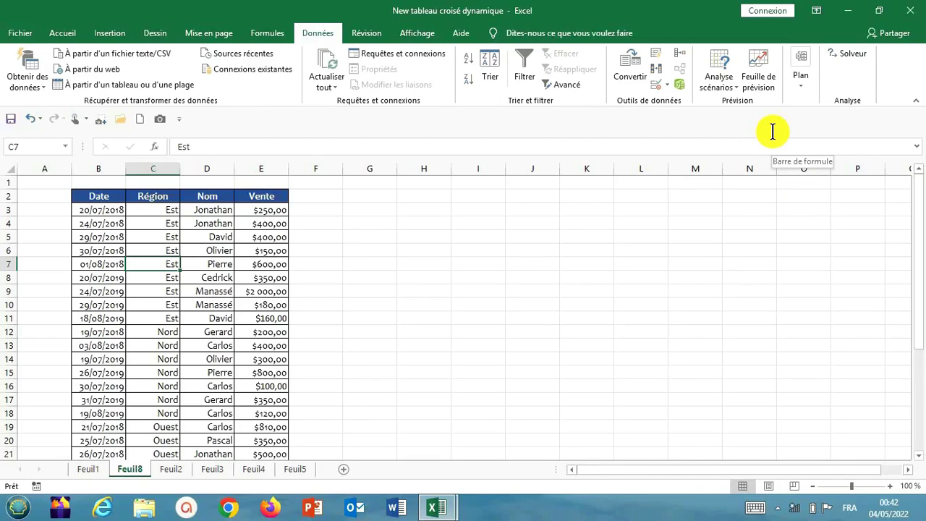
click(801, 92)
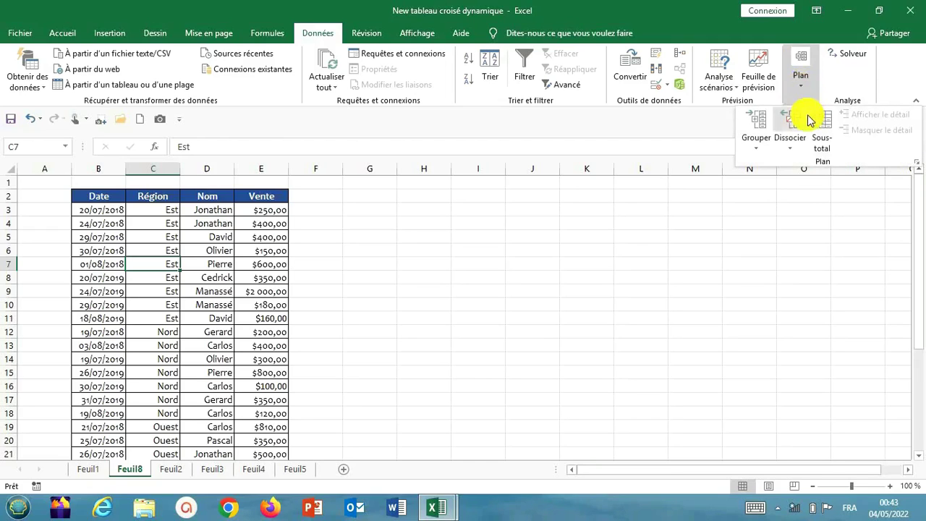
click(822, 134)
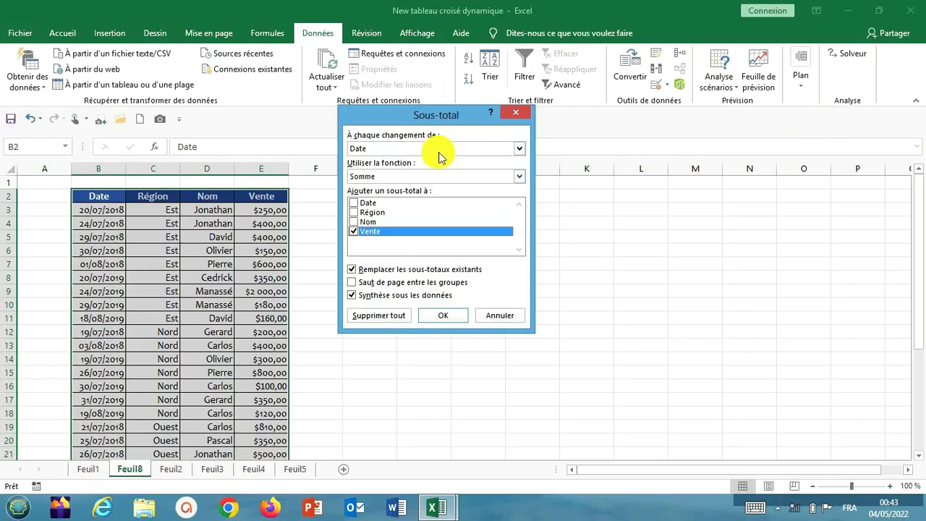
click(520, 150)
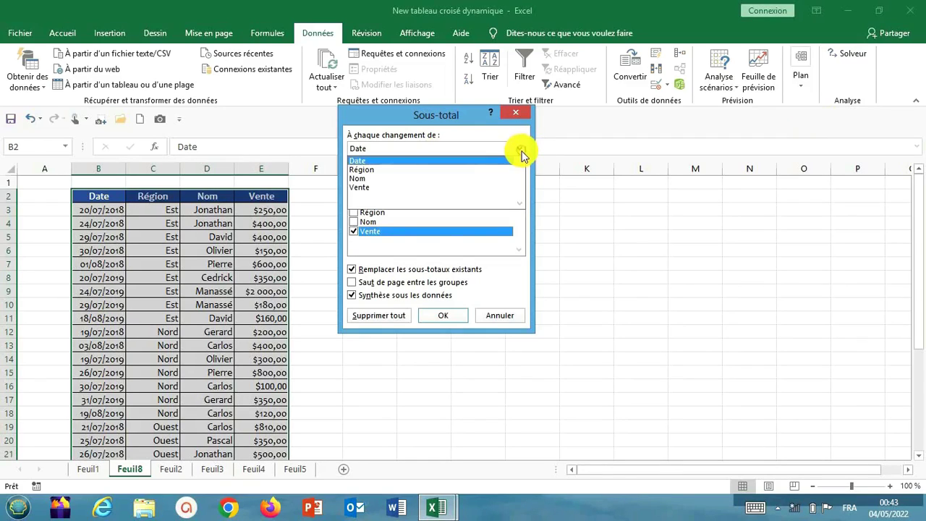
click(447, 170)
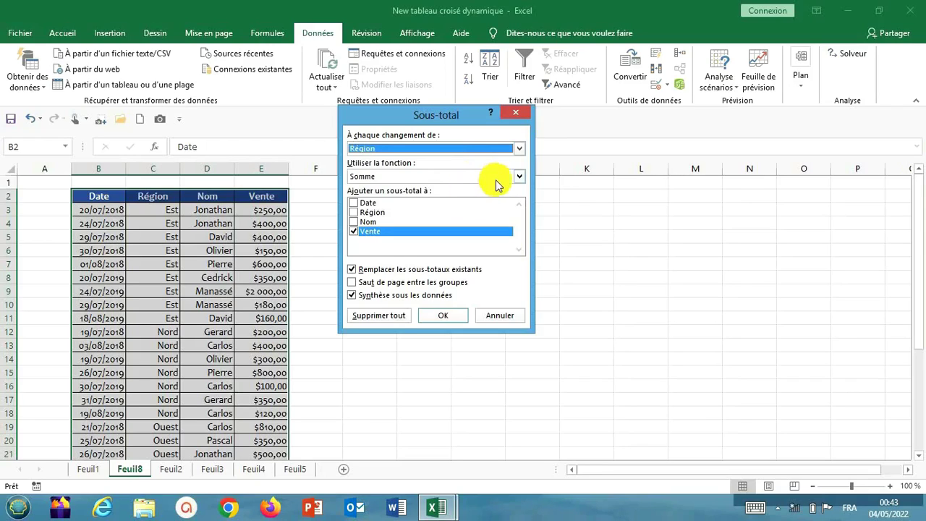
click(518, 177)
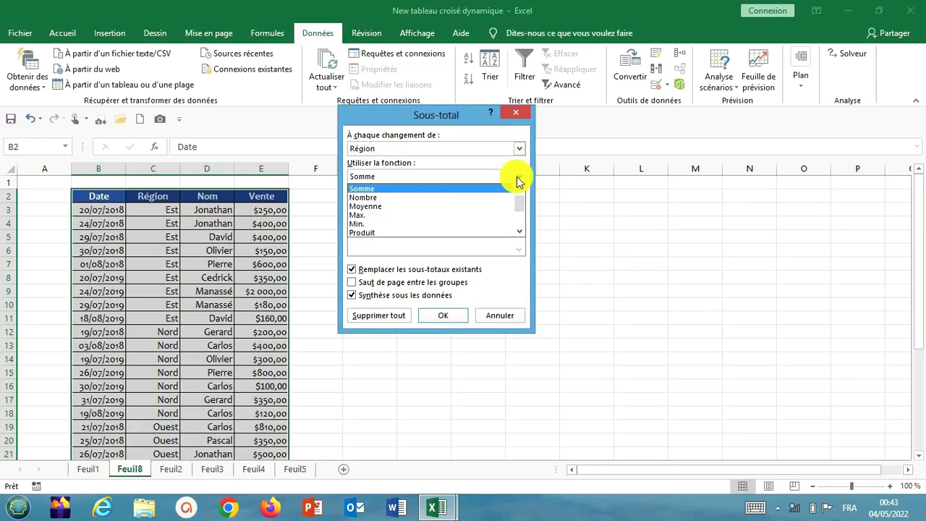
click(463, 187)
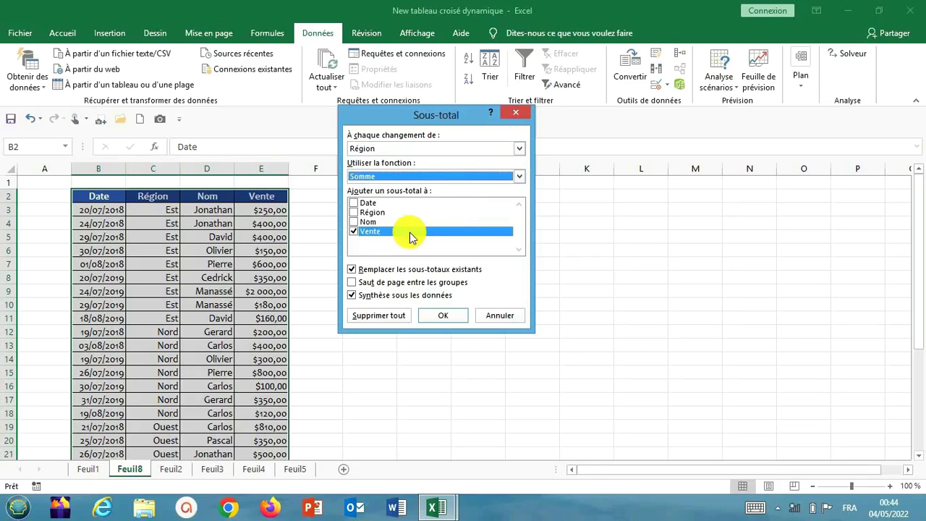
click(443, 315)
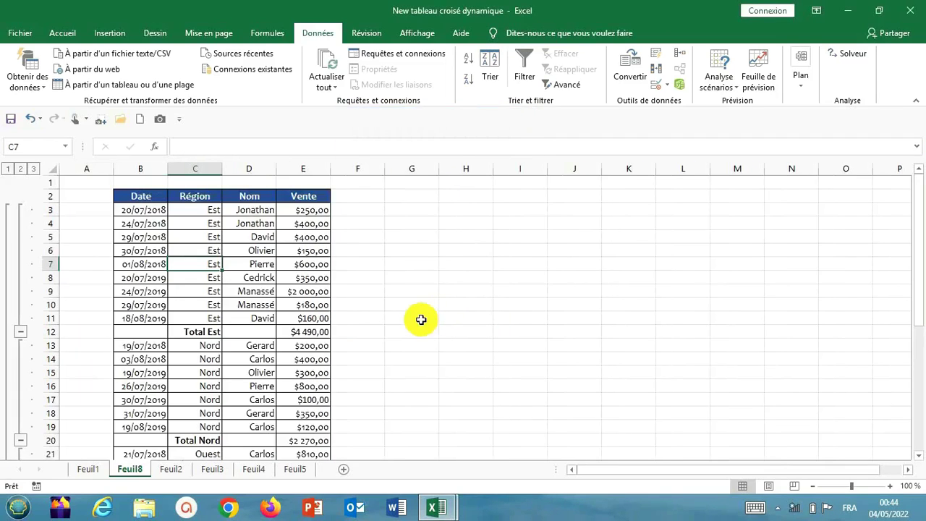
Examine the subtotal formulas in the Vente column for the Est, Nord, Ouest and Sud regions
click(421, 319)
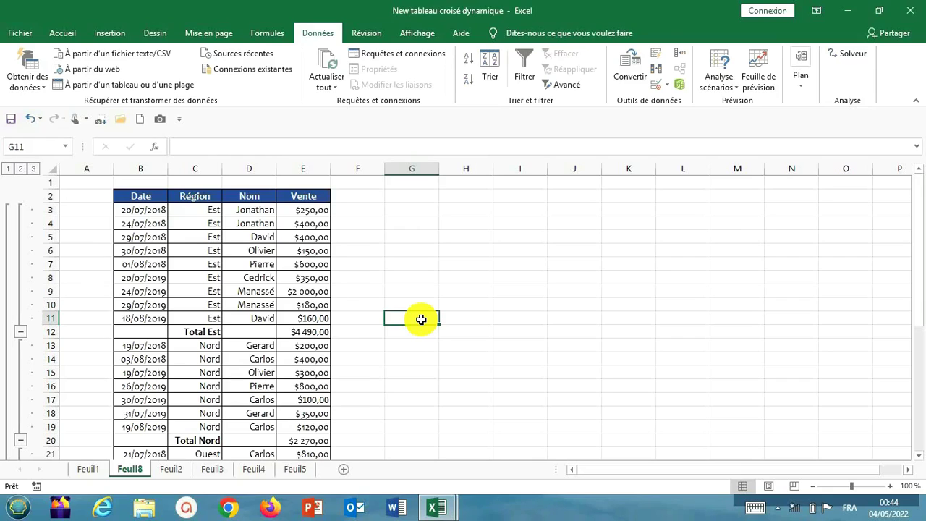
click(201, 335)
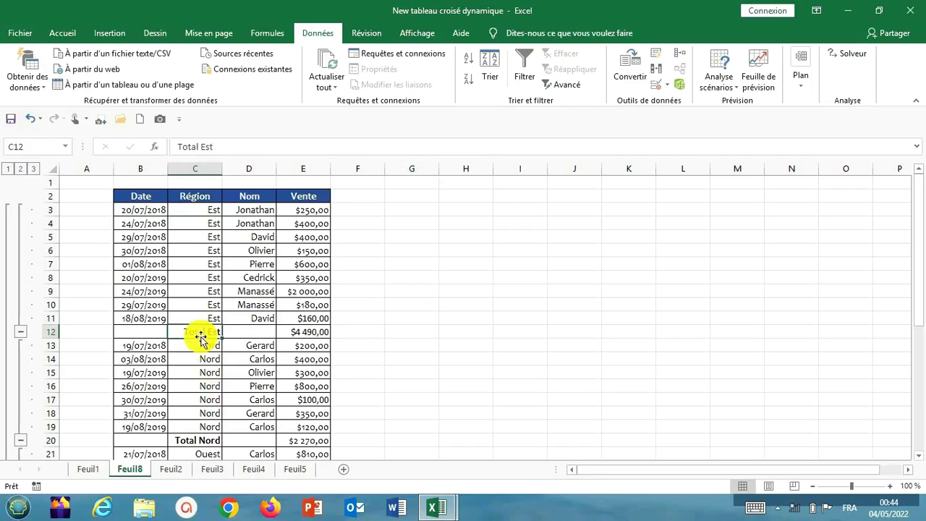
key(Right)
key(Right)
key(Right)
key(Left)
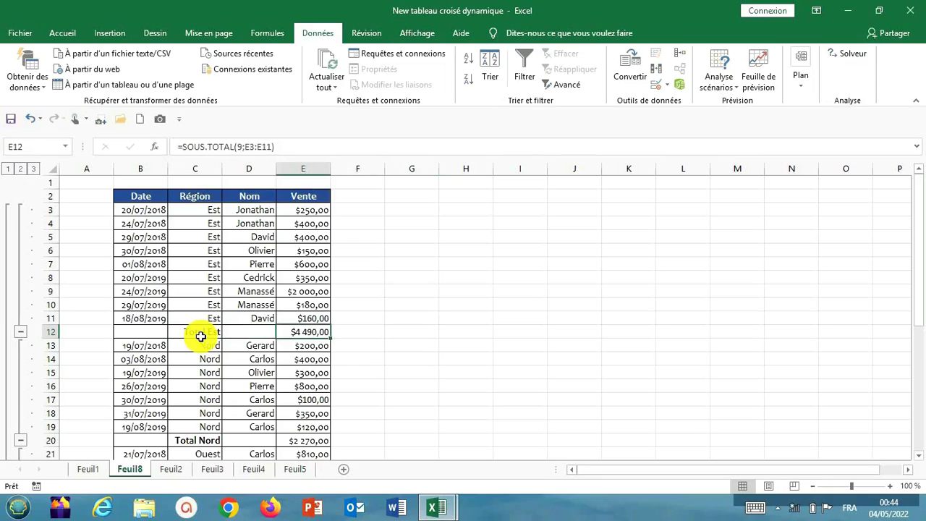
key(Down)
key(Down)
key(Down)
key(Down)
key(Down)
key(Down)
key(Down)
key(Down)
key(Down)
key(Down)
key(Down)
key(Down)
key(Down)
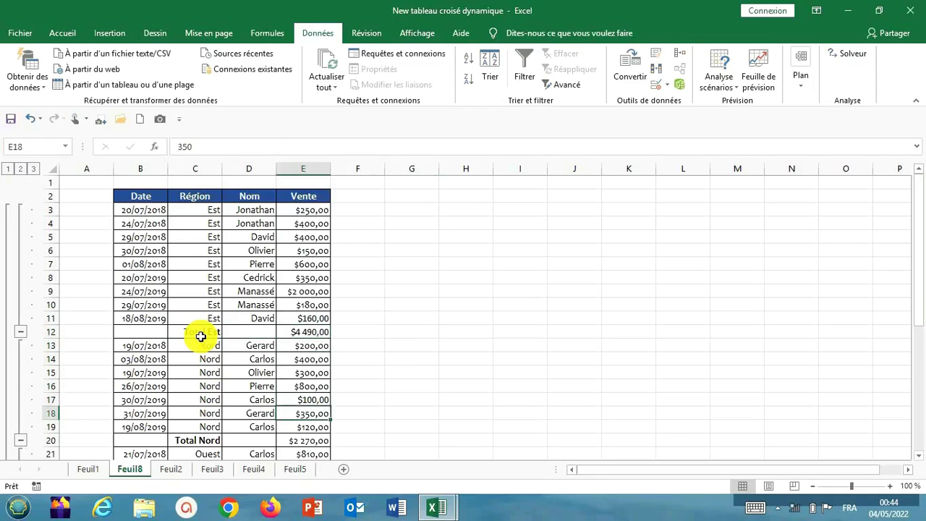
key(Down)
key(Down)
key(Down)
key(Down)
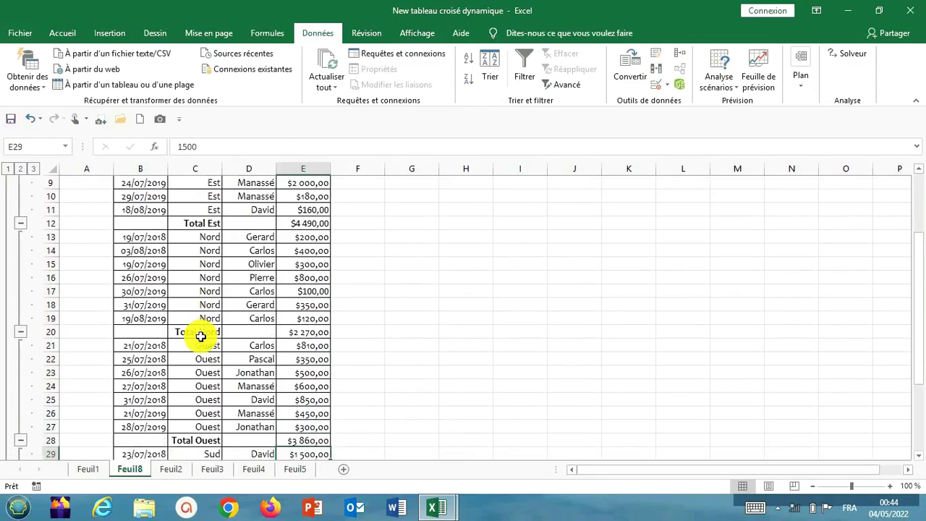
key(Up)
key(Up)
key(Up)
key(Up)
key(Up)
key(Up)
key(Up)
key(Up)
key(Up)
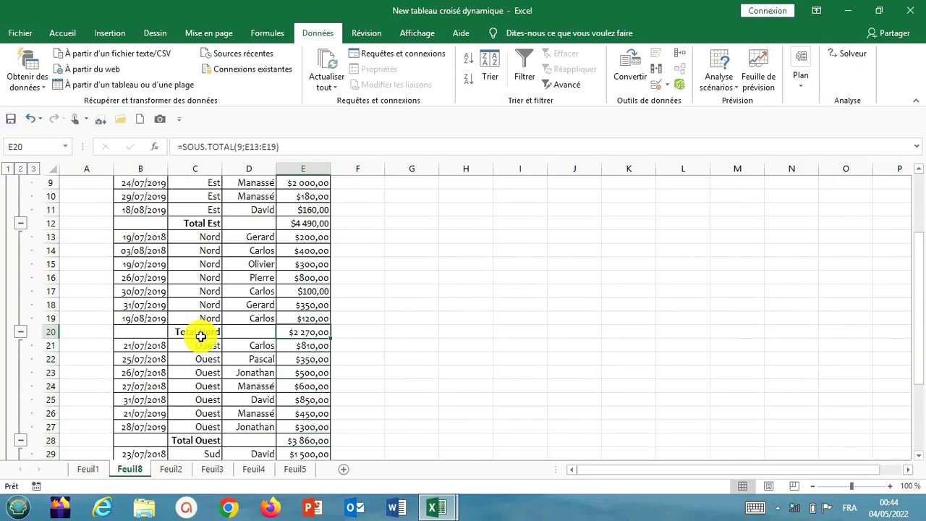
key(Down)
key(Down)
key(Down)
key(Down)
key(Down)
key(Down)
key(Down)
key(Down)
key(Down)
key(Down)
key(Down)
key(Down)
key(Down)
key(Down)
key(Down)
key(Down)
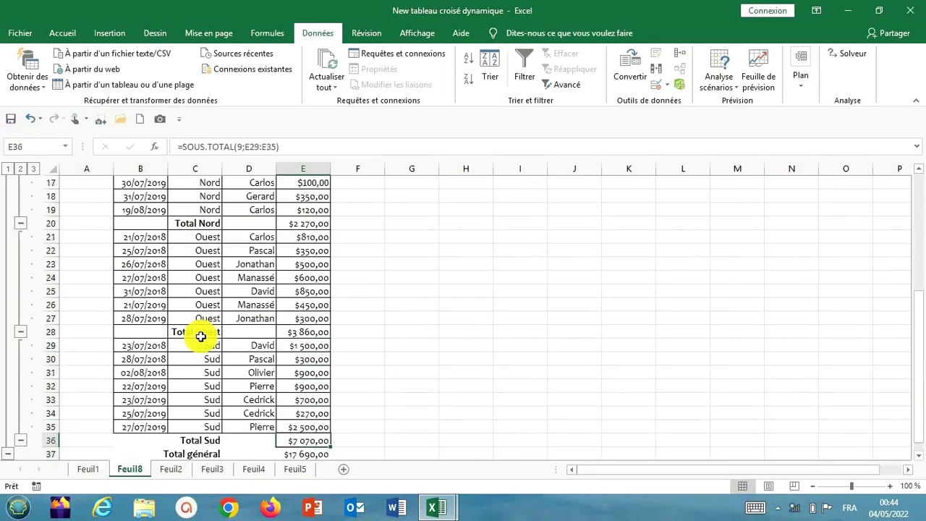
key(Up)
key(Up)
key(Up)
key(Up)
key(Up)
key(Up)
key(Up)
key(Up)
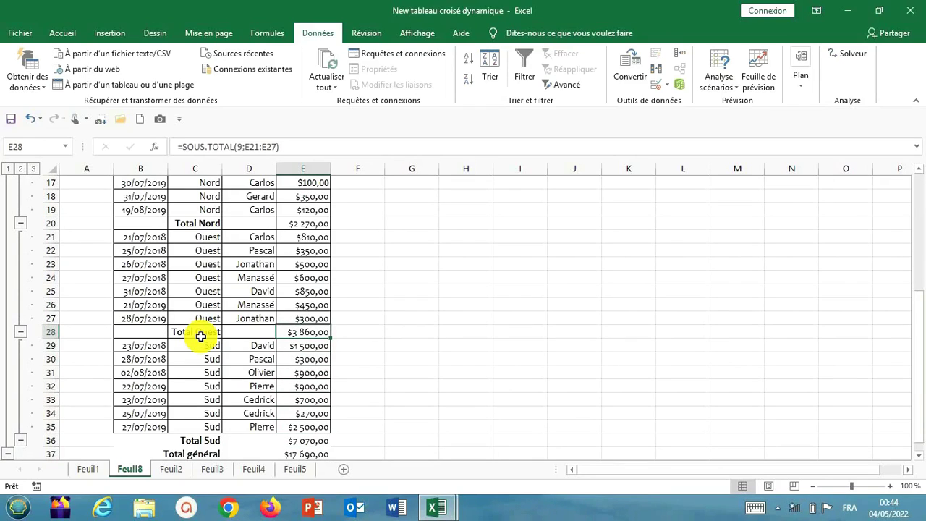
key(Up)
key(Up)
key(Up)
key(Up)
key(Up)
key(Up)
key(Up)
key(Up)
key(Up)
key(Up)
key(Up)
key(Up)
key(Up)
key(Up)
key(Up)
key(Up)
key(Up)
key(Up)
key(Up)
key(Up)
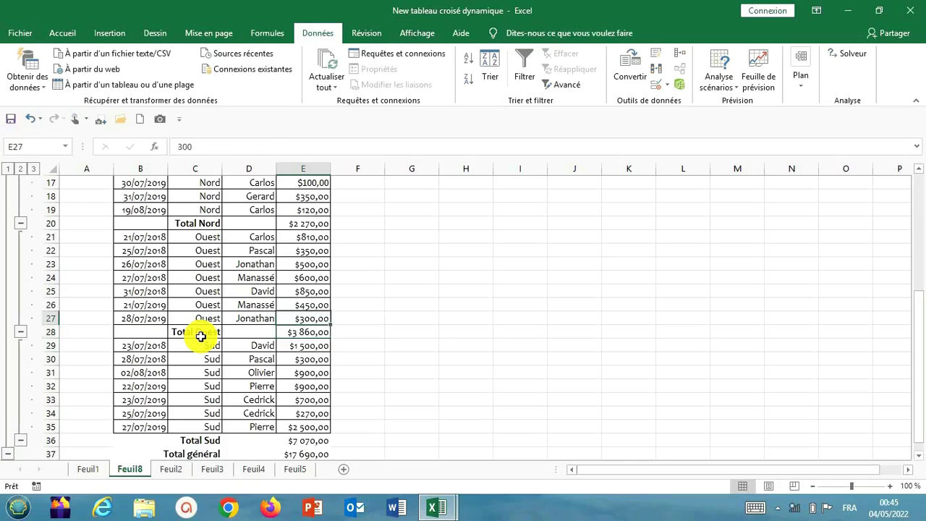
key(Up)
key(Up)
key(Up)
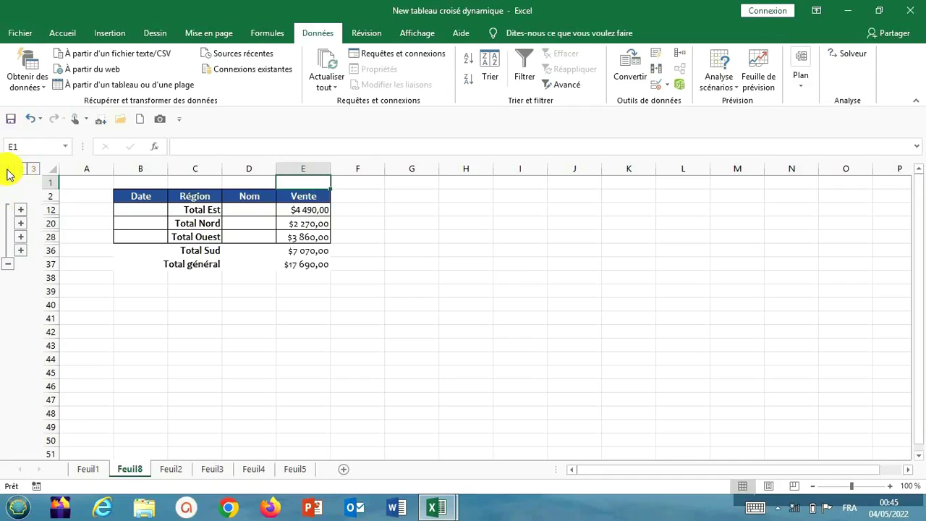
Collapse the outline to the grand total only, and expand it again to show every detail row
click(8, 169)
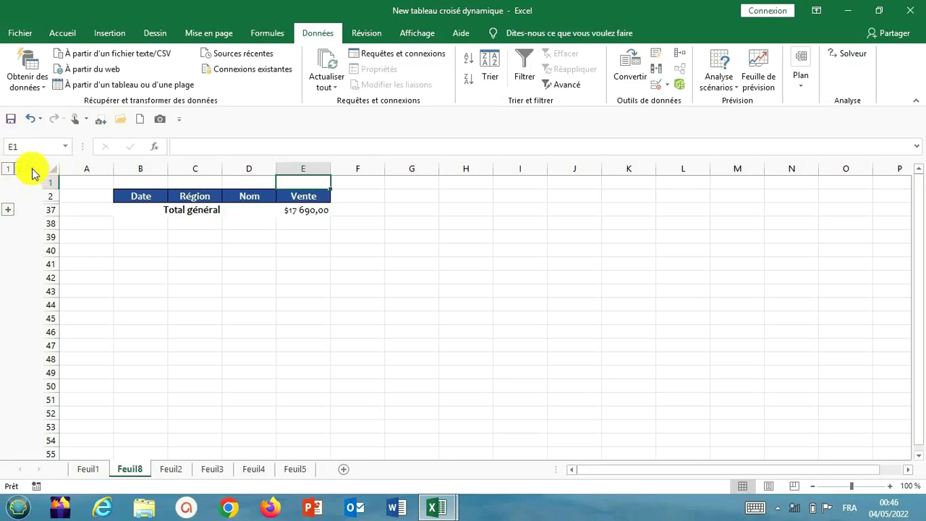
click(32, 171)
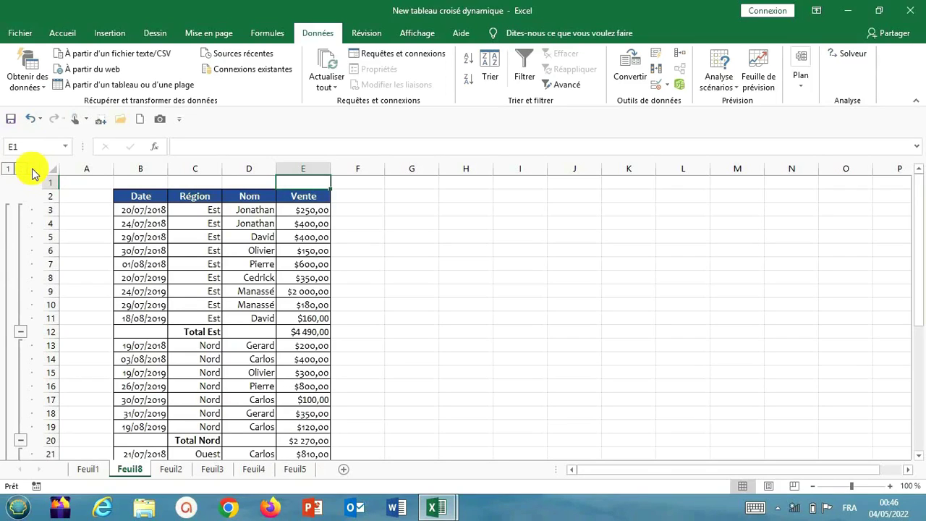
Replace the existing regional subtotals with the average (Moyenne) of Vente at each change of Région
click(190, 229)
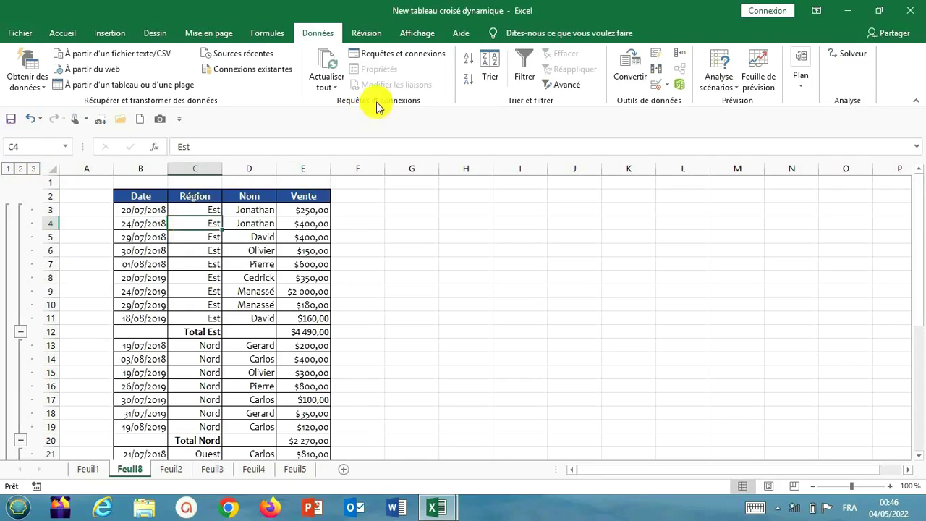
click(802, 81)
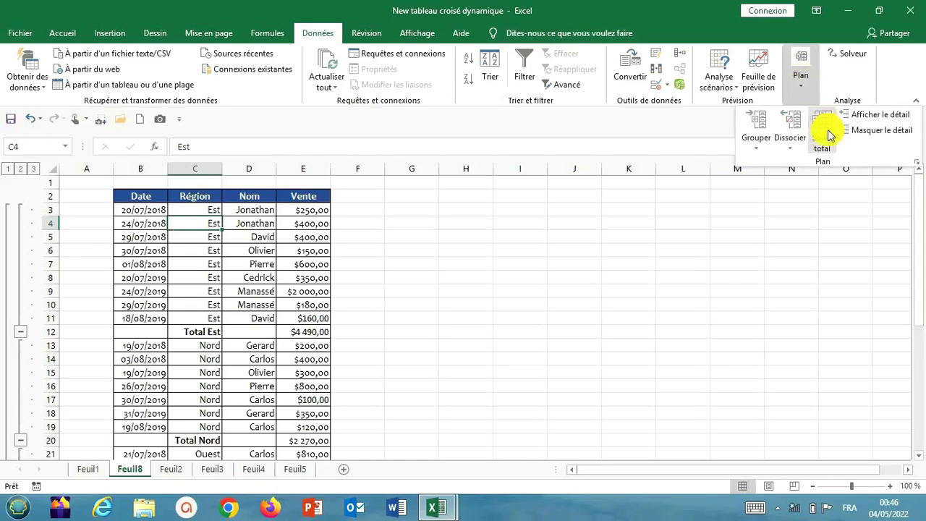
click(828, 138)
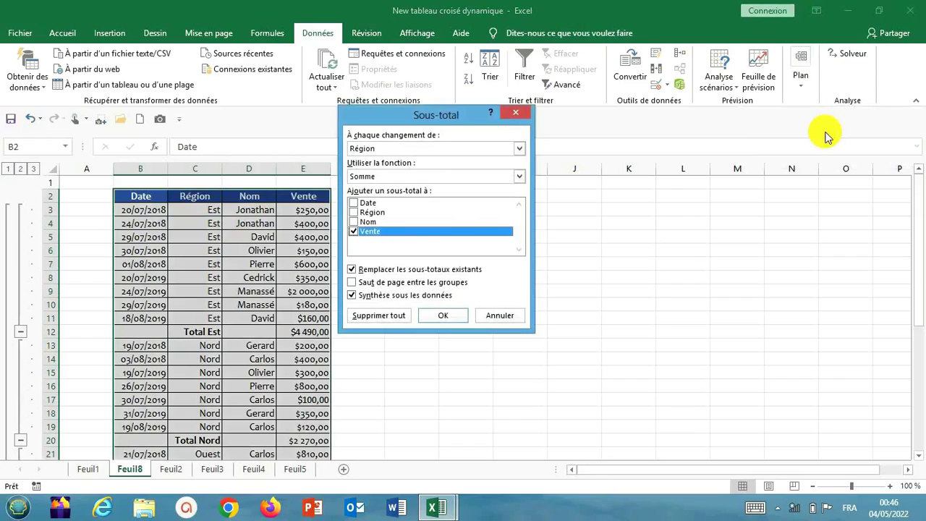
click(519, 177)
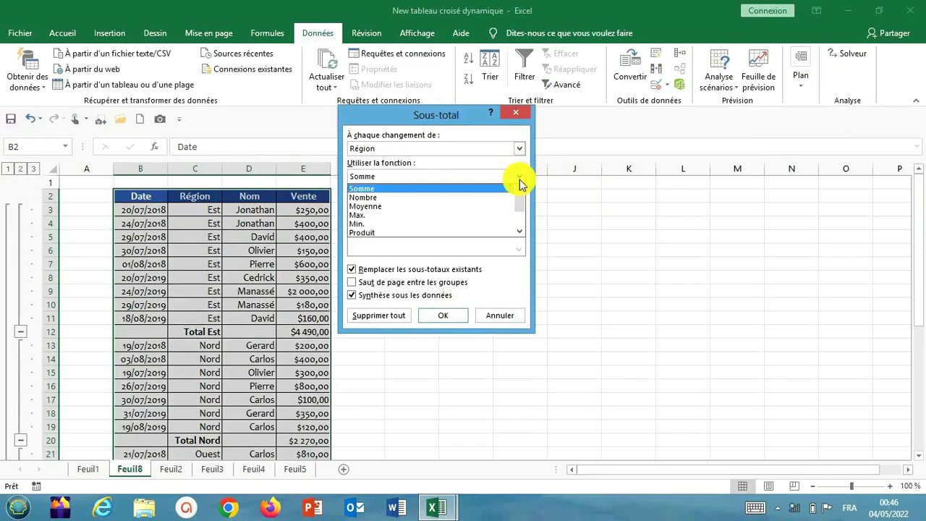
click(519, 179)
click(519, 178)
click(446, 204)
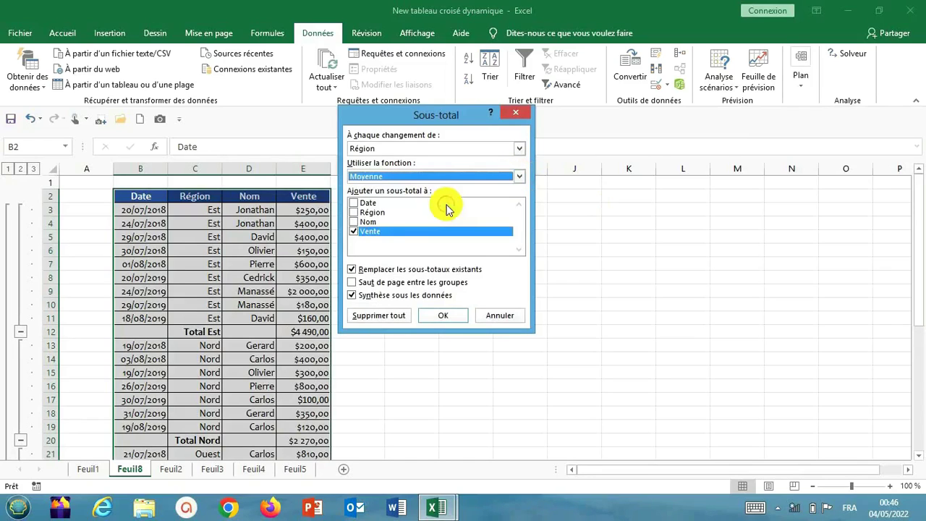
click(435, 316)
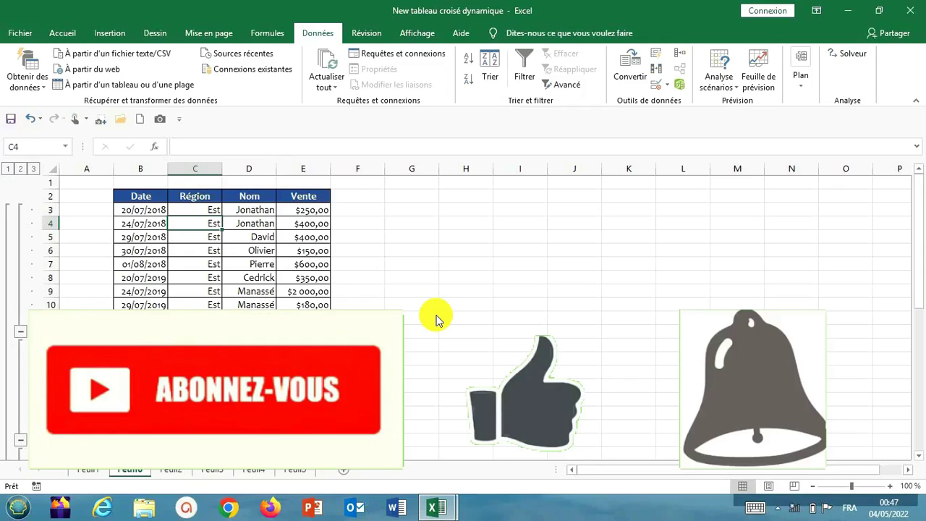
click(777, 507)
click(798, 417)
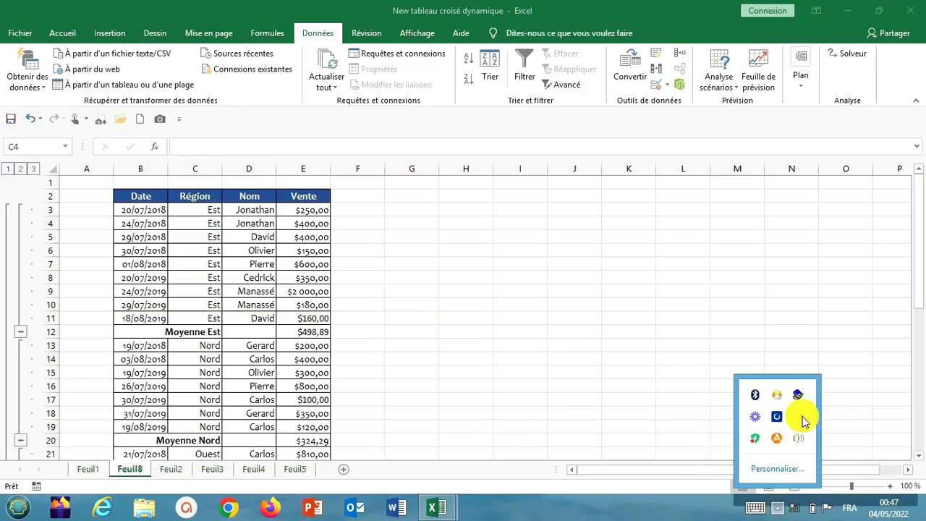